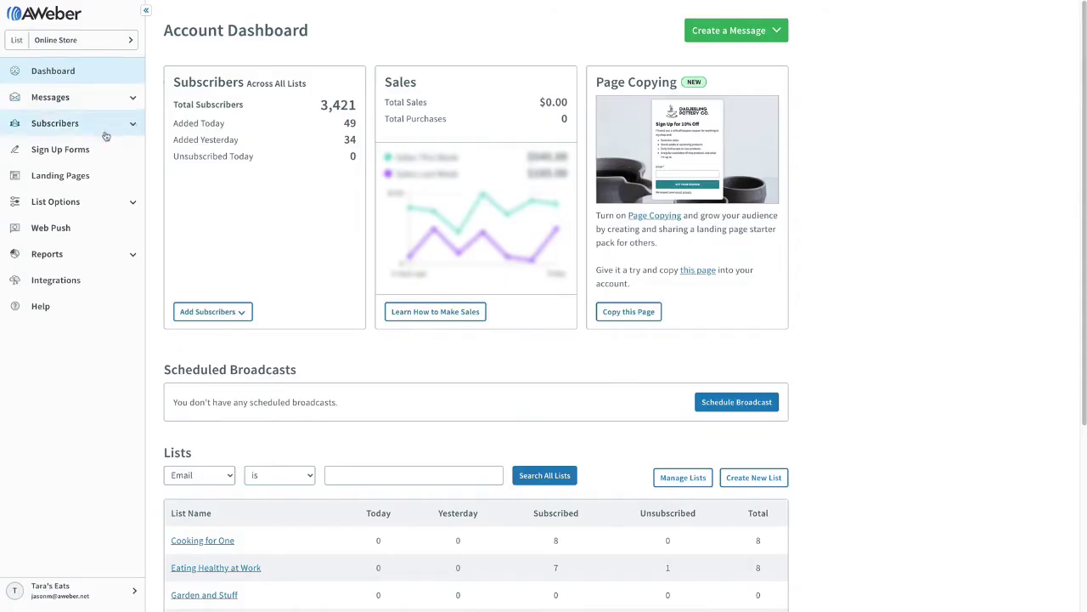
Step: Go to the Landing Pages list to reach the PDF Lead Magnet Page
left_click(97, 185)
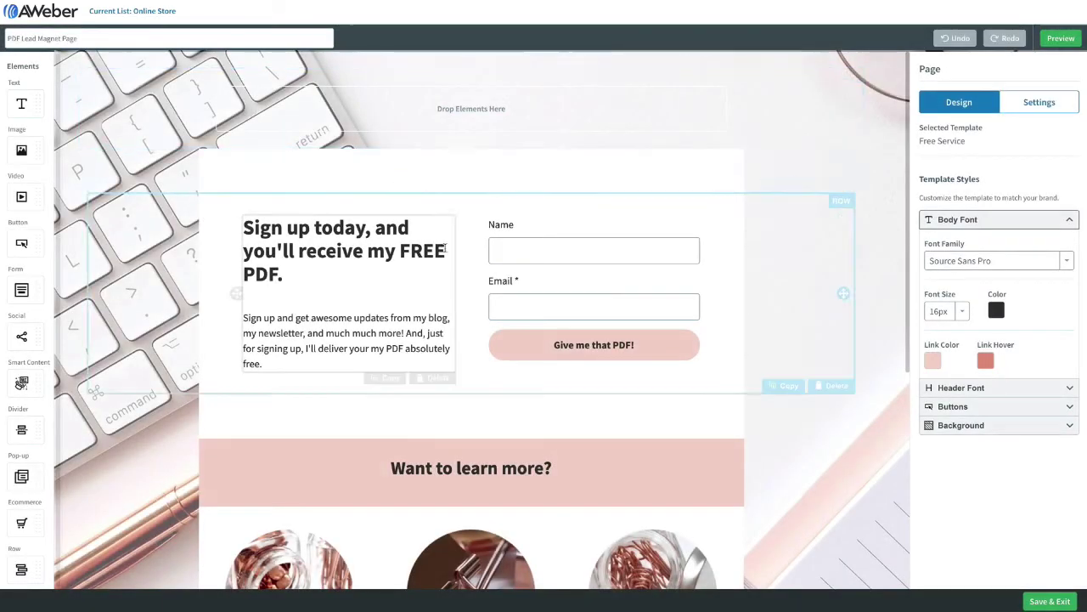
mouse_move(347, 255)
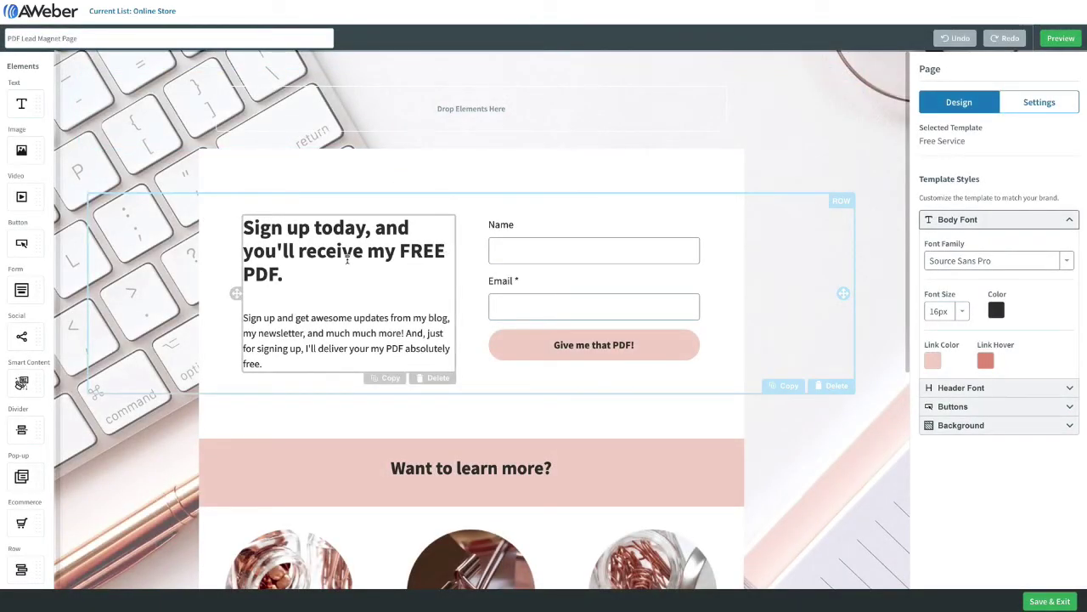
Step: Add the 'pdf' submission tag to the PDF page's signup form and save the page
left_click(593, 278)
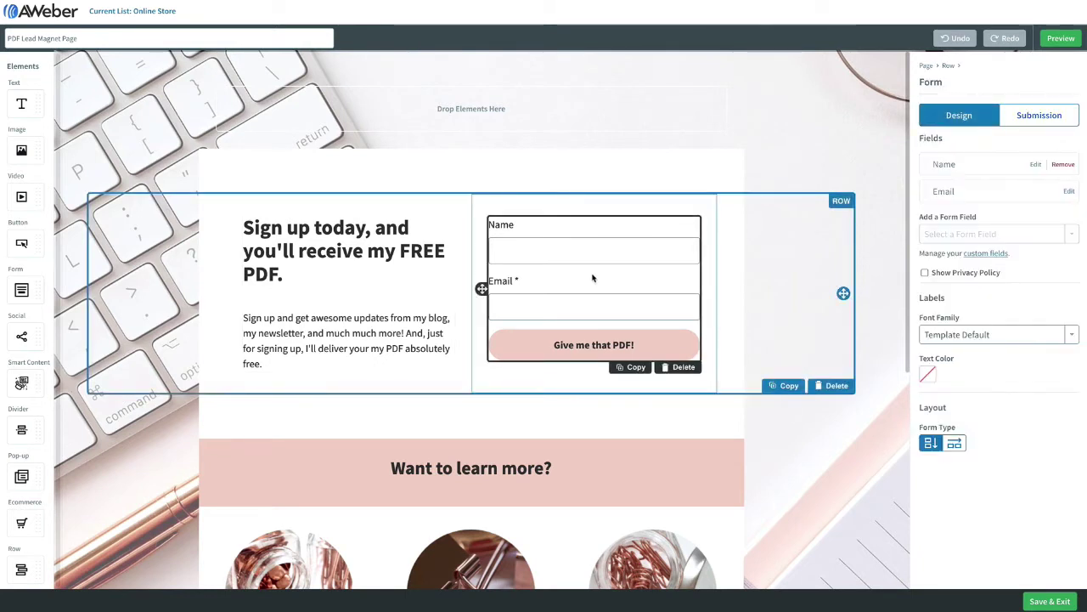
left_click(1030, 121)
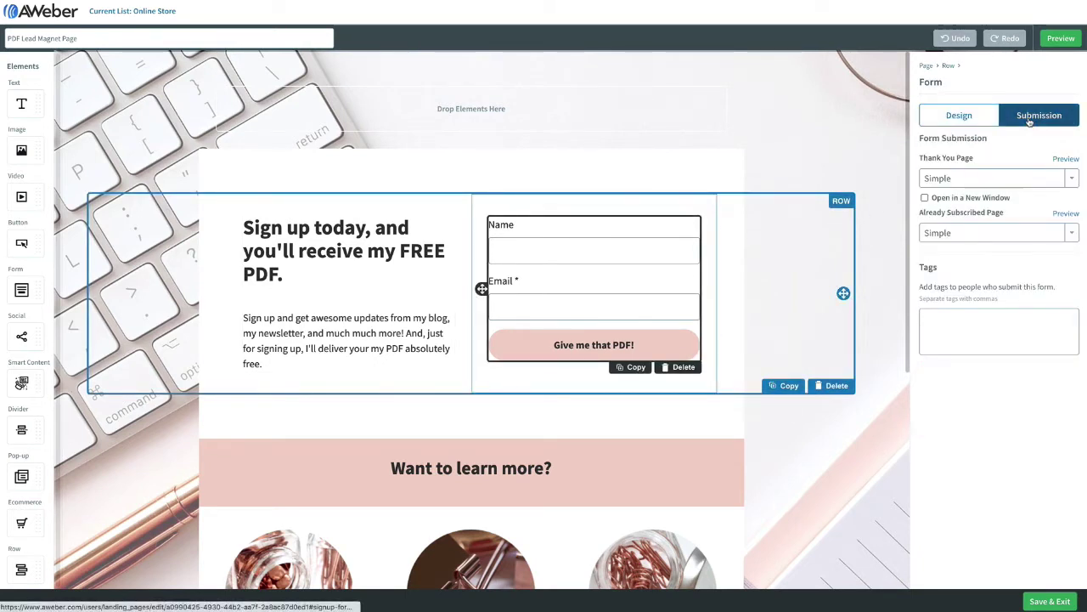
left_click(955, 329)
type("PDF")
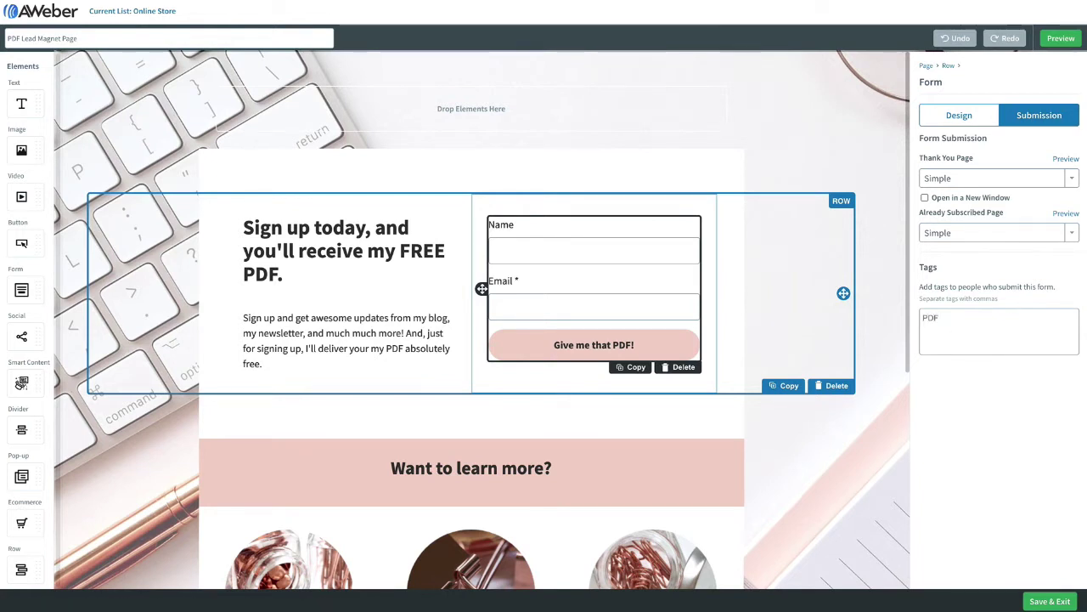
key("Return")
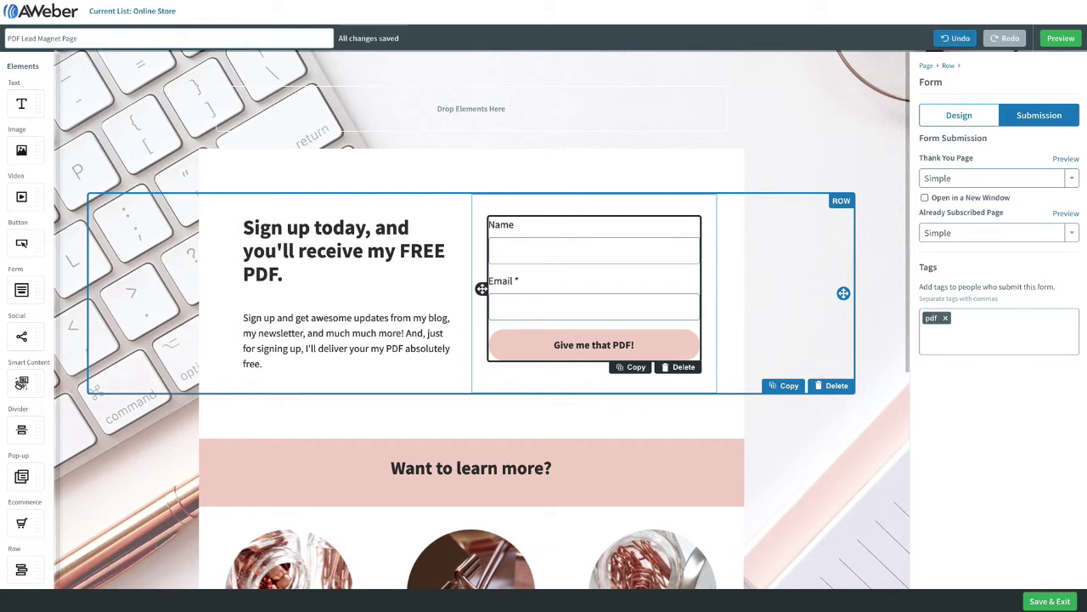
left_click(1052, 602)
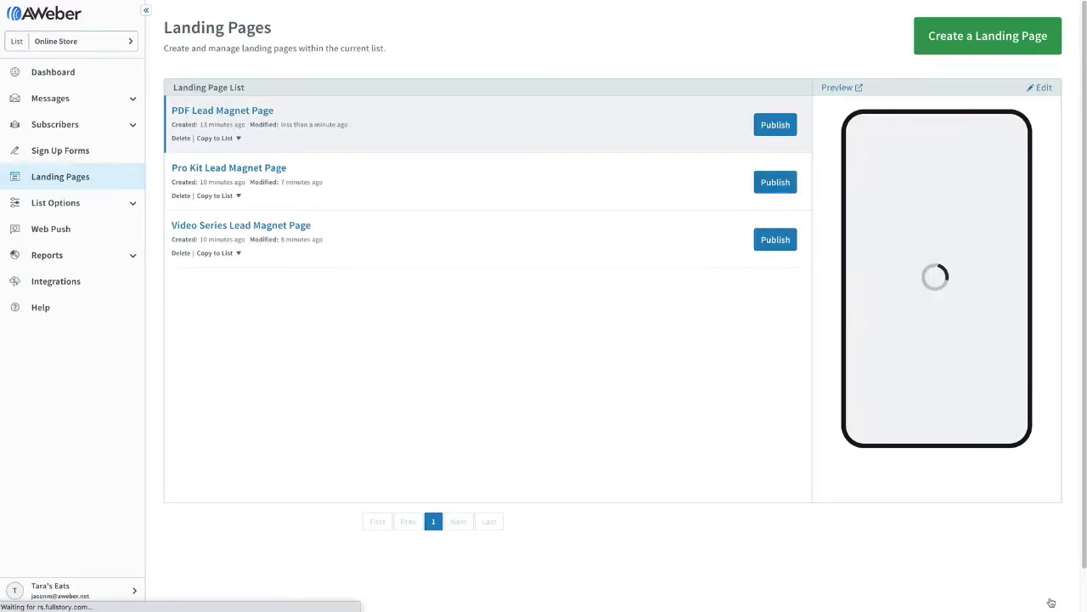
Step: Give the Video Series Lead Magnet Page form a 'video series' submission tag and save
left_click(416, 219)
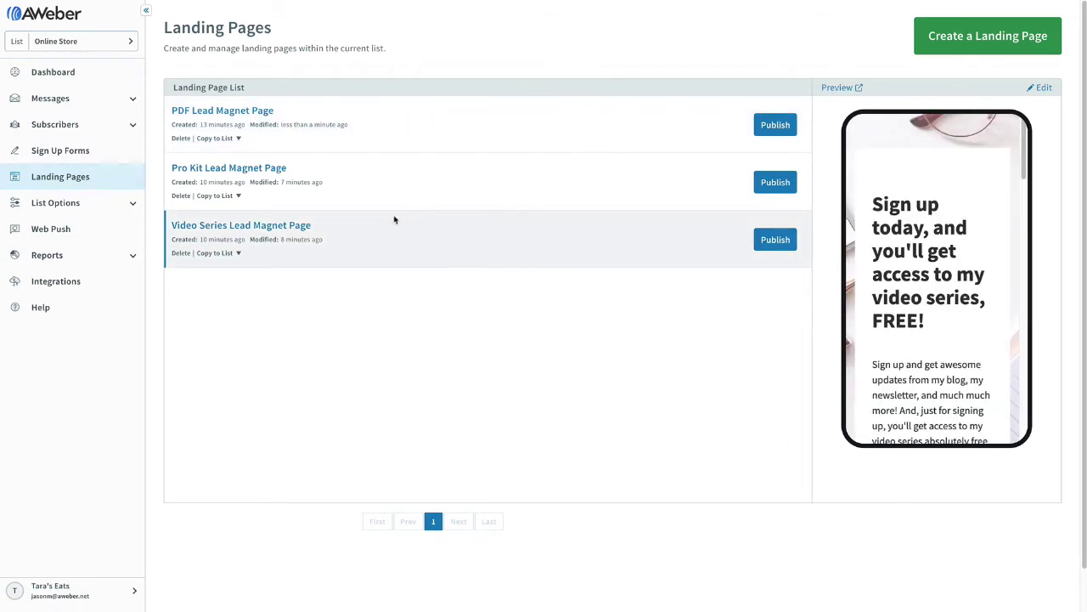
left_click(290, 227)
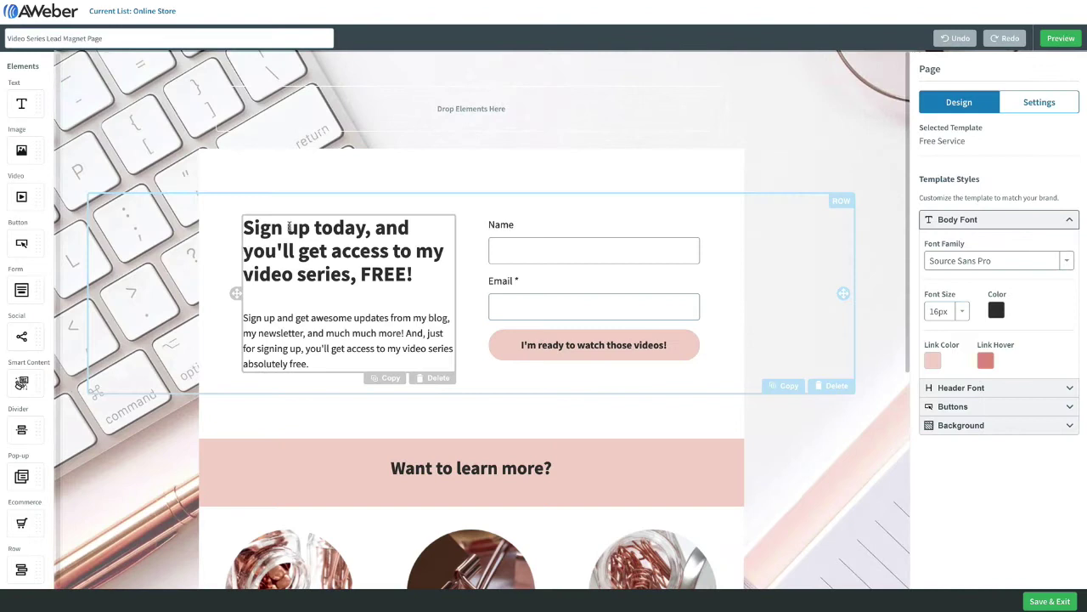
left_click(568, 268)
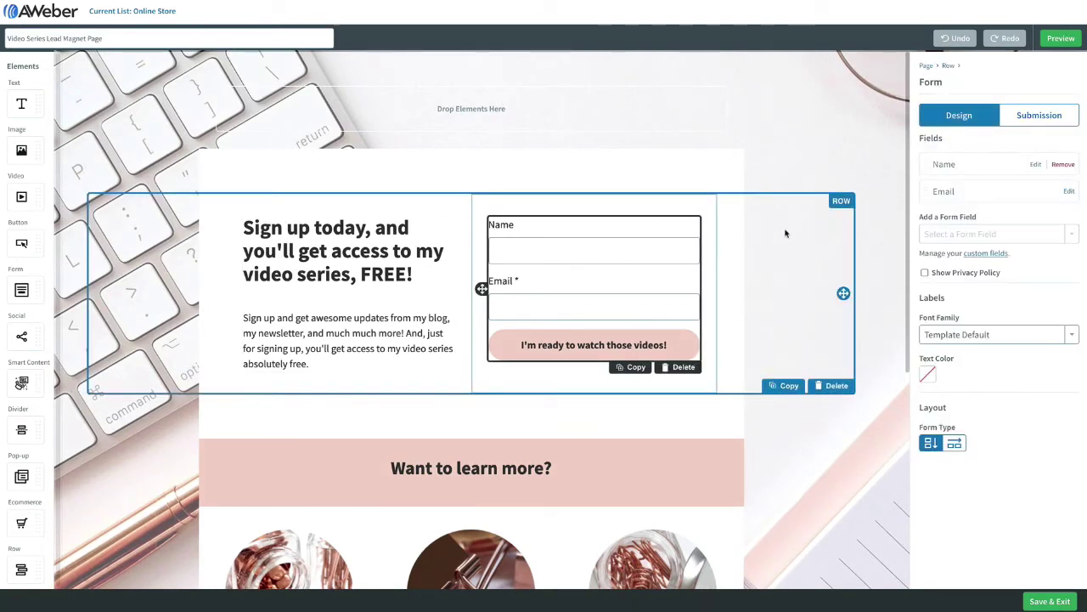
left_click(1028, 119)
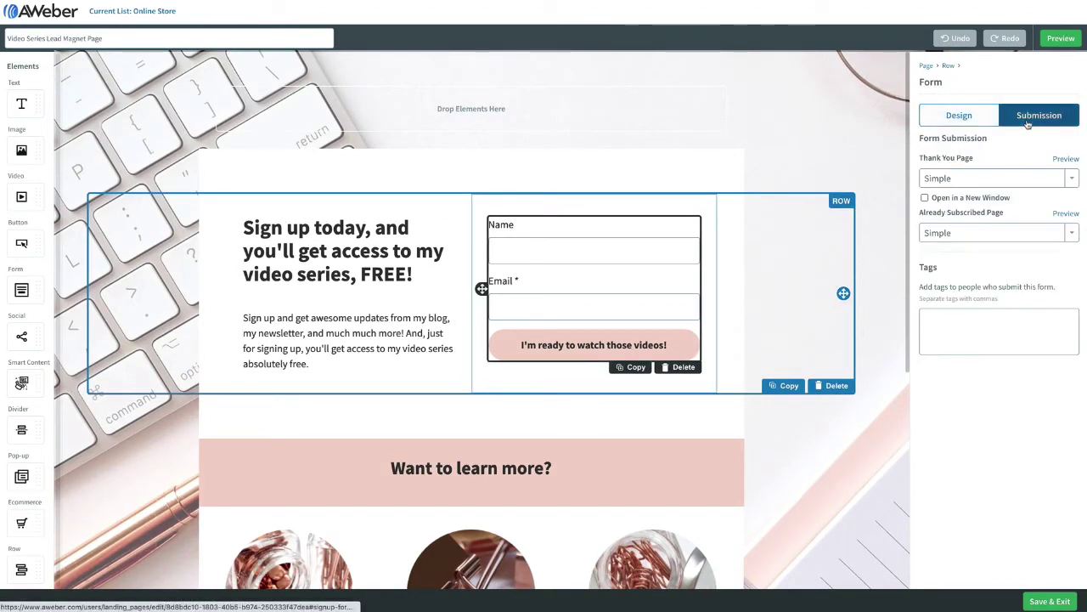
left_click(948, 328)
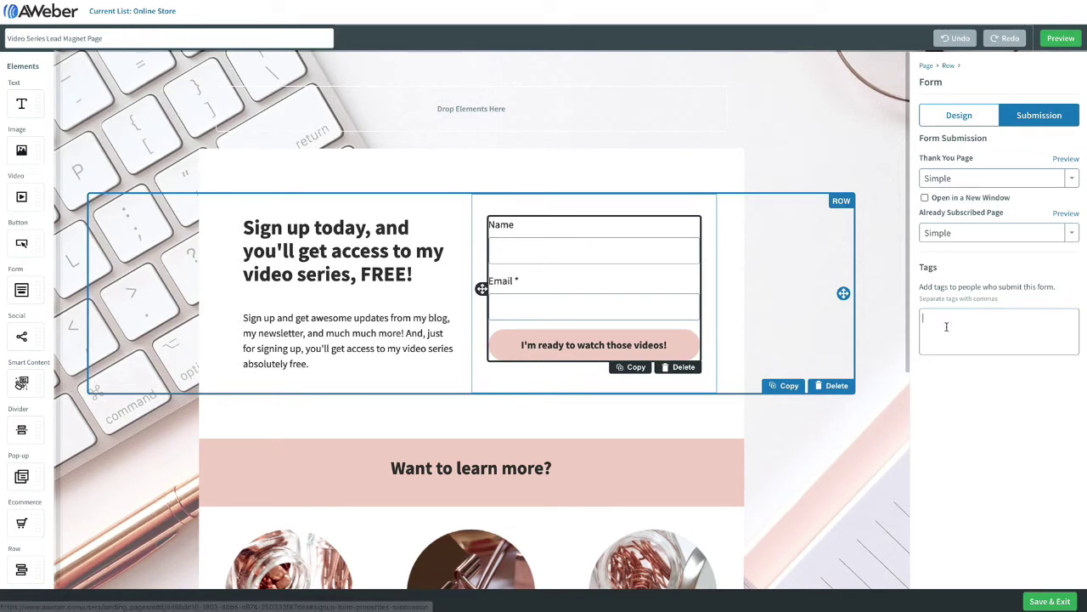
type("video series")
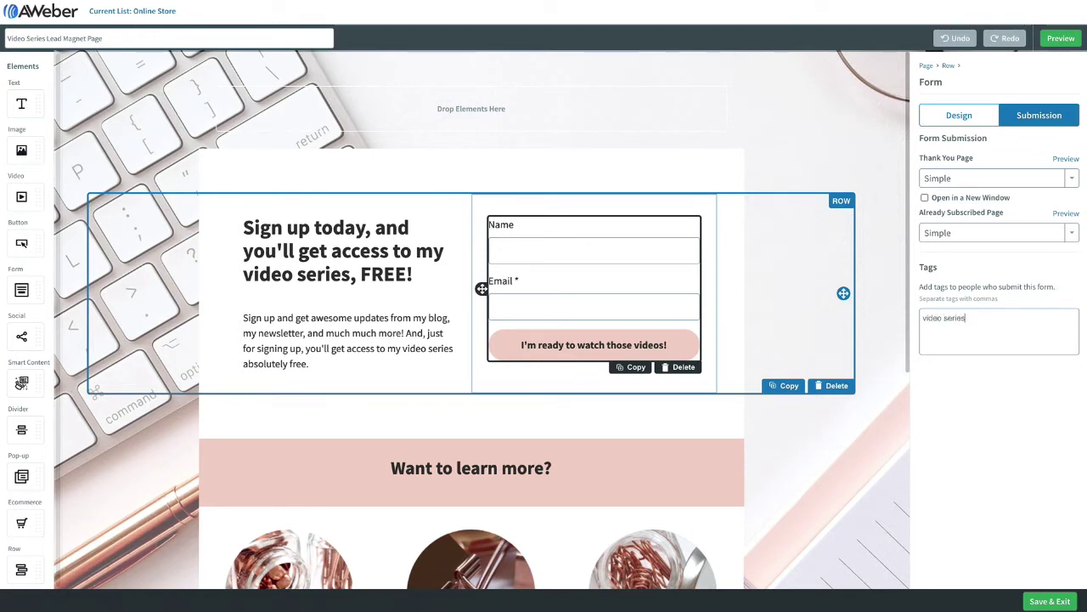
key("Return")
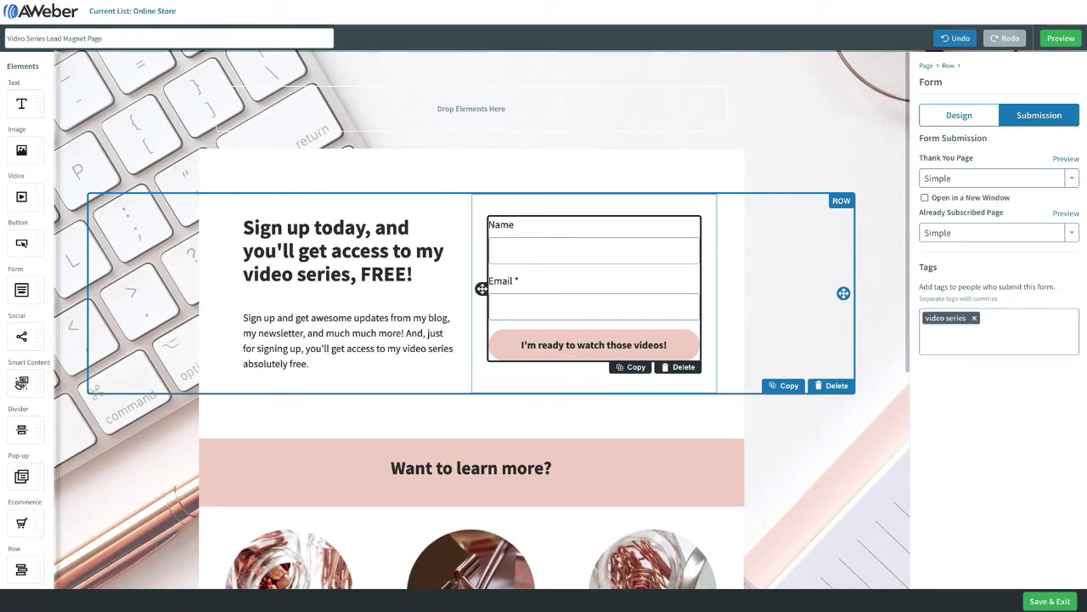
left_click(1050, 601)
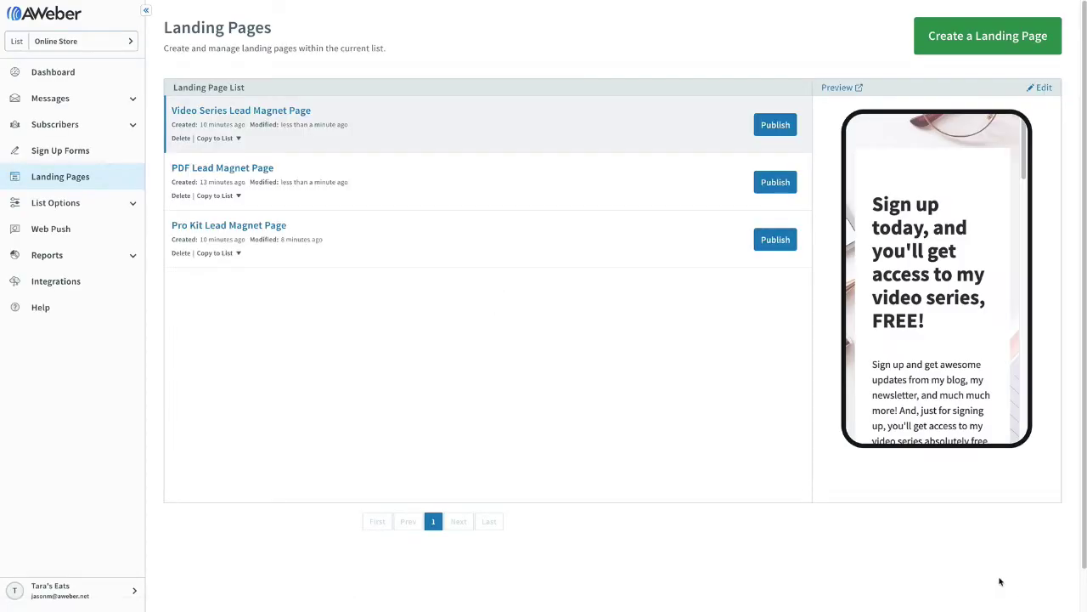
Step: Give the Pro Kit Lead Magnet Page form a 'pro kit' submission tag and save
left_click(273, 231)
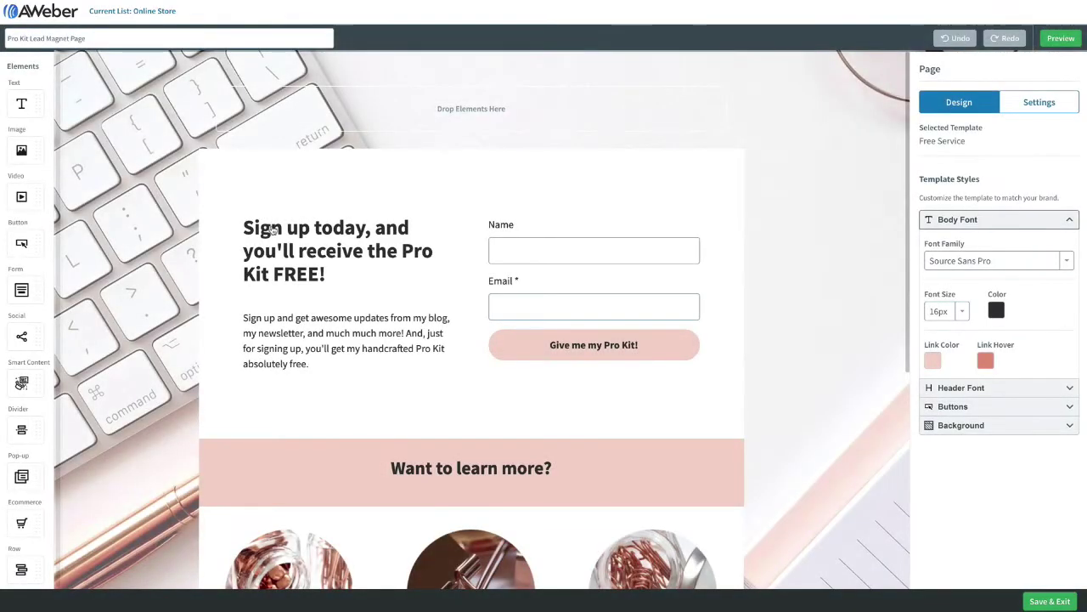
left_click(608, 276)
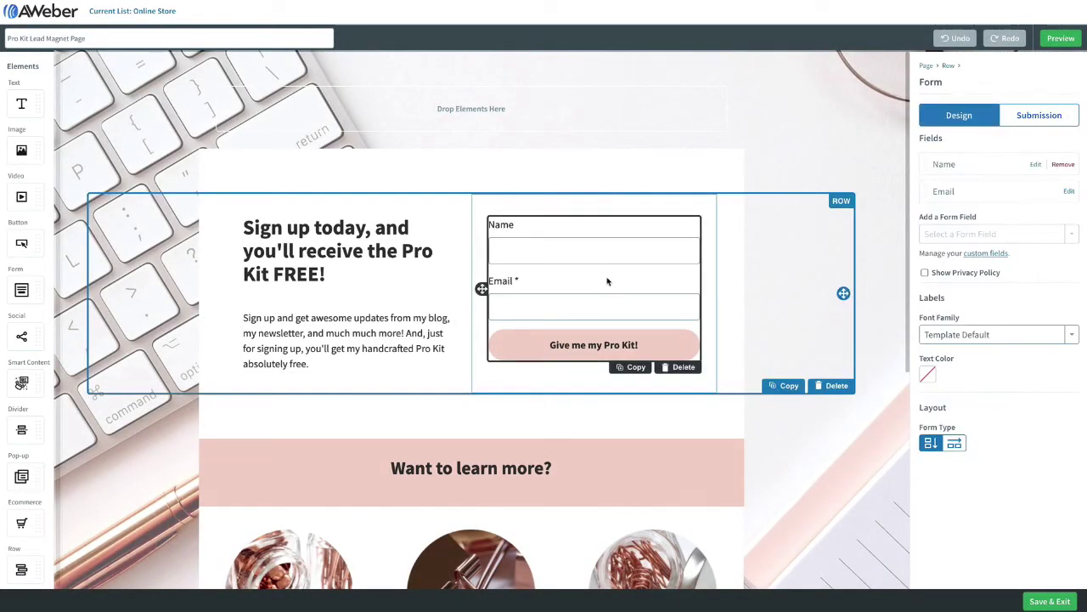
left_click(1024, 119)
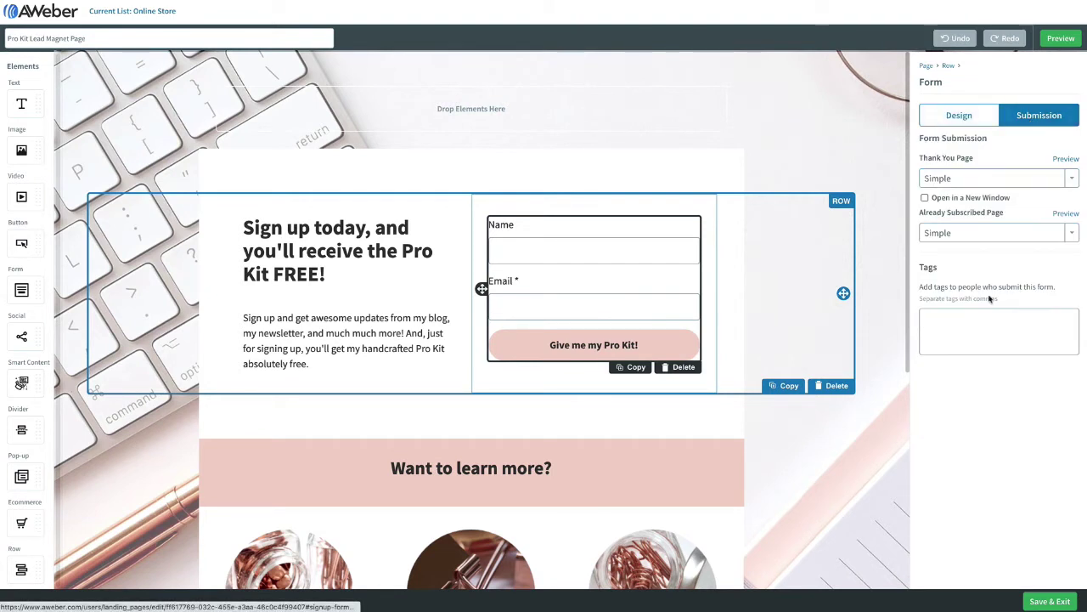
type("pro kit")
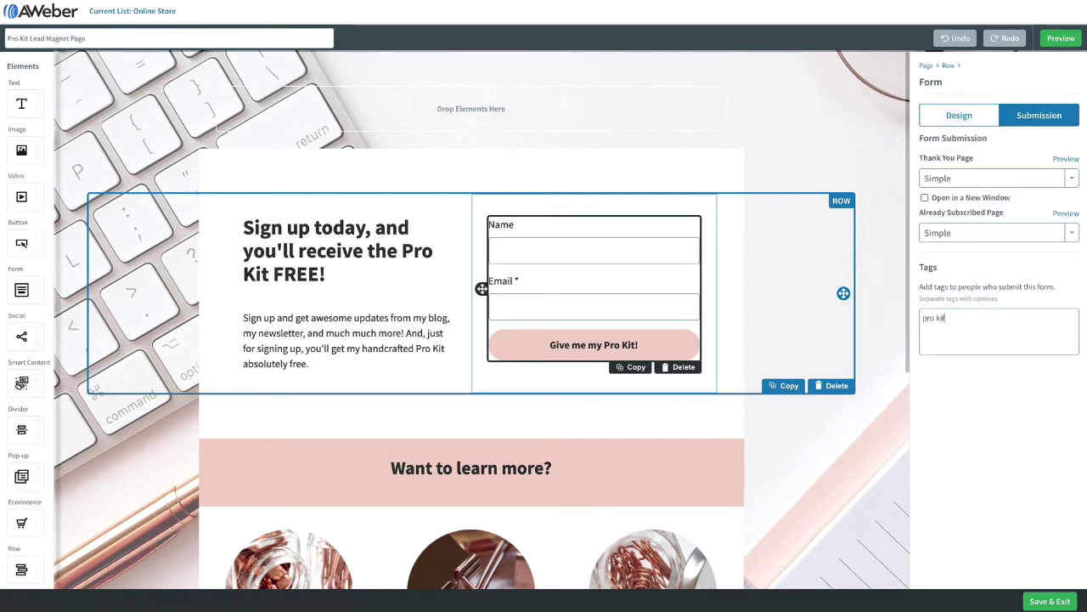
key("Return")
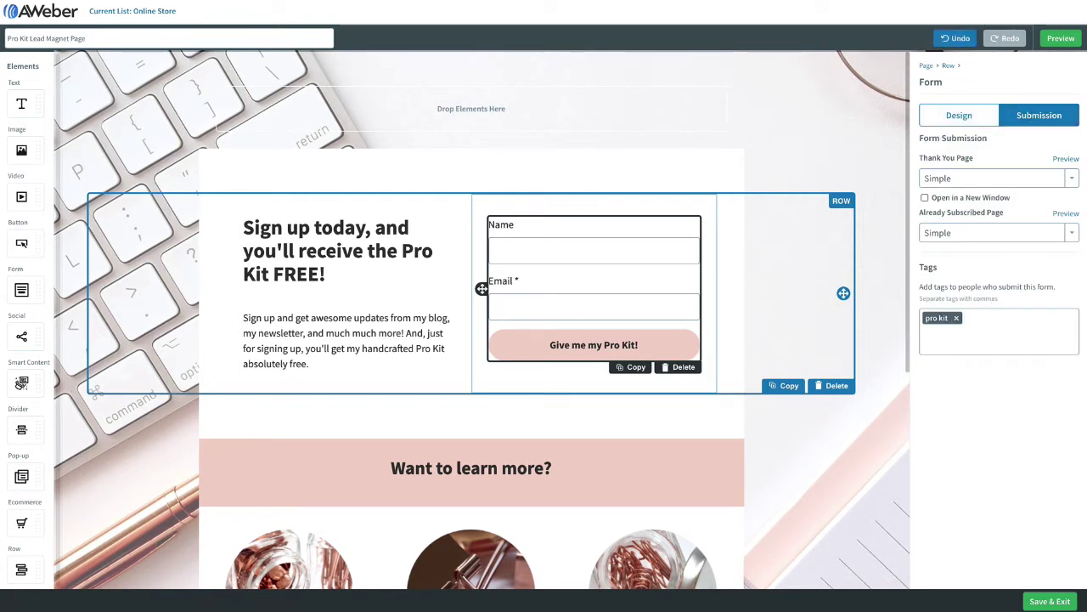
left_click(1053, 600)
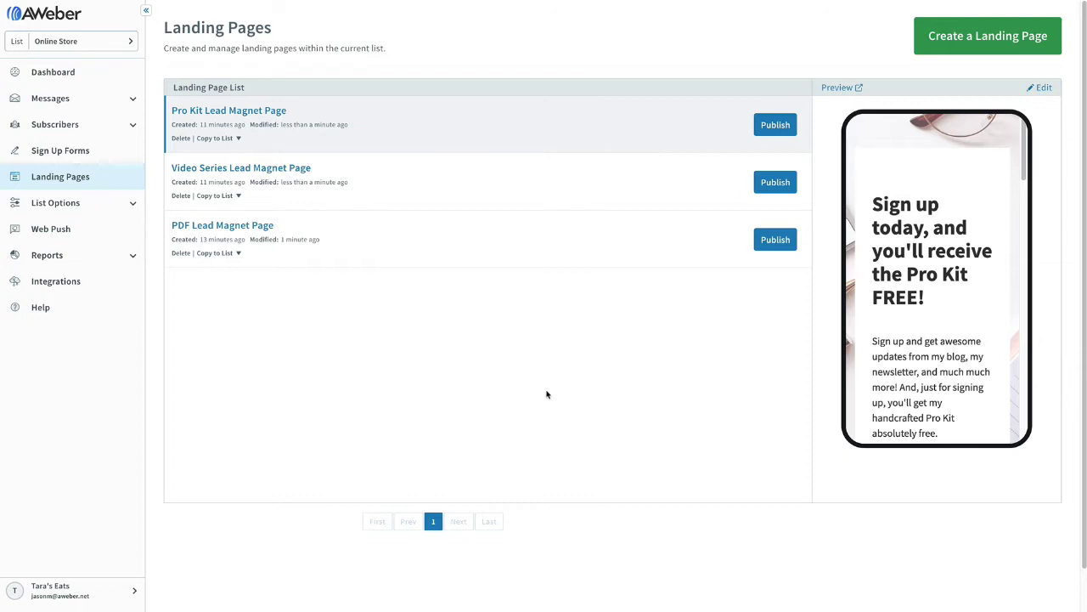
Step: Go to Messages > Campaigns and open the Lead Magnet #1 - PDF campaign
left_click(134, 107)
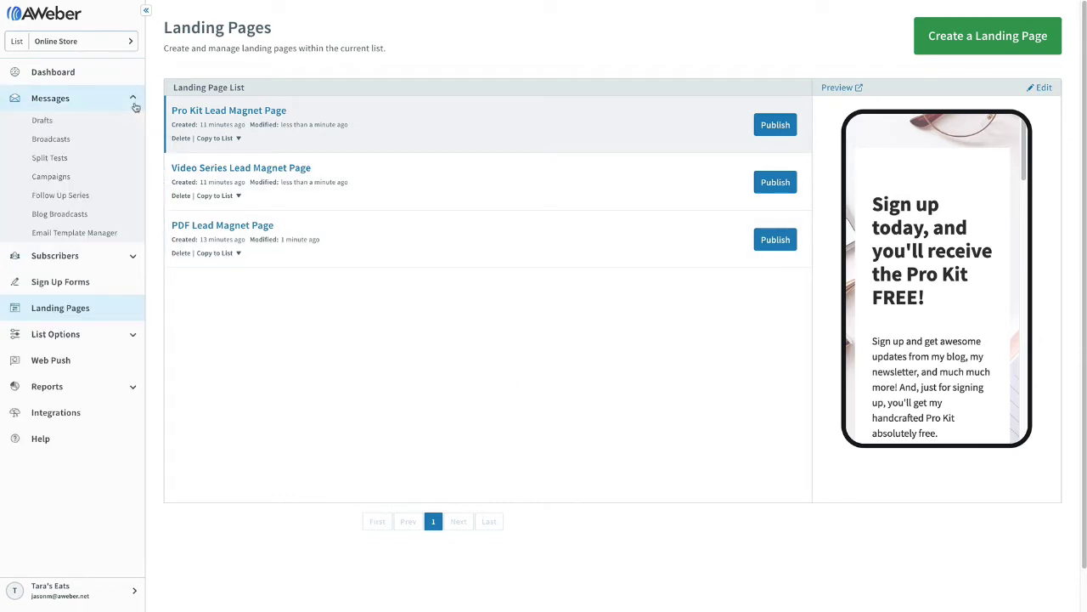
left_click(66, 179)
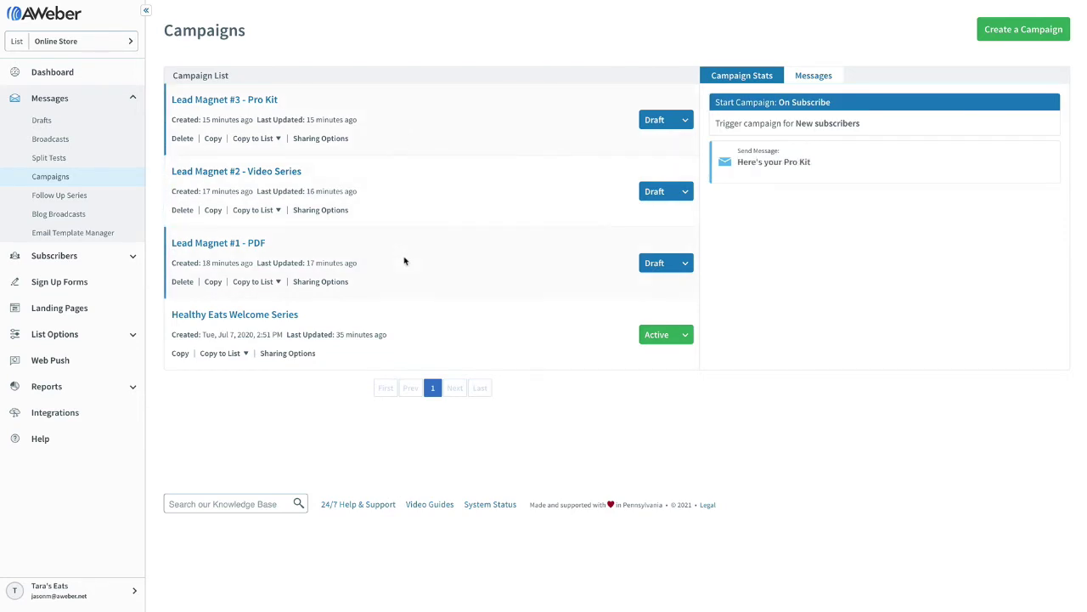
left_click(255, 243)
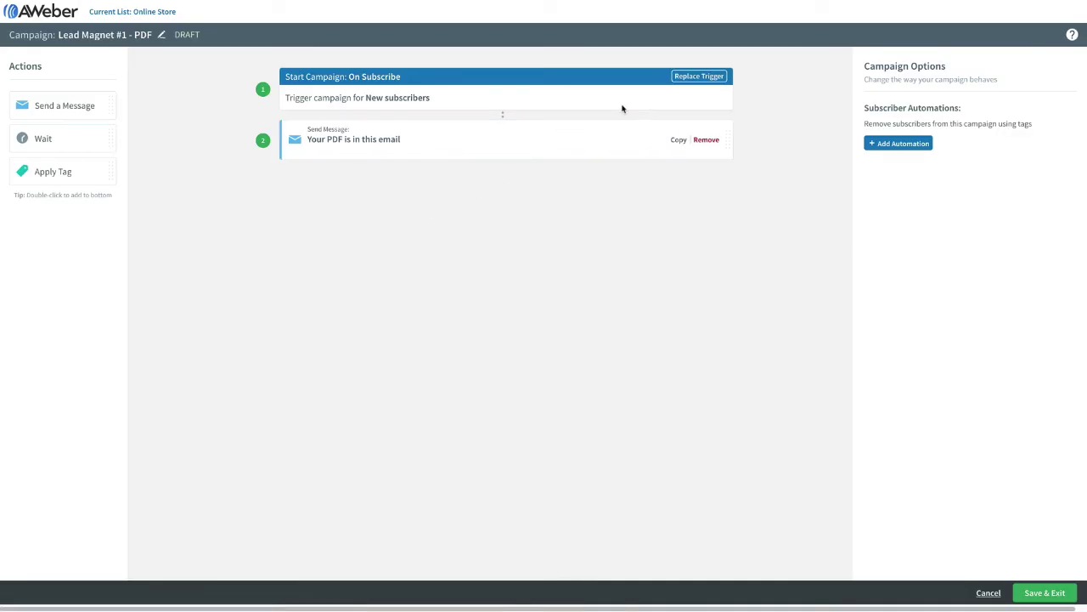
Step: Replace the campaign trigger with Tag Applied using the 'pdf' tag
left_click(696, 78)
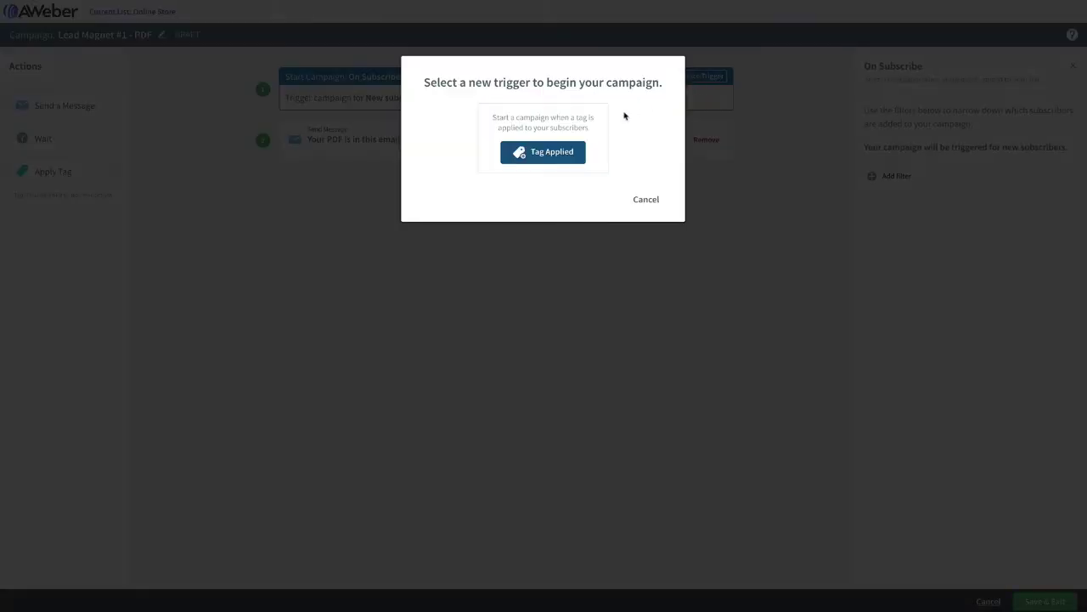
left_click(549, 159)
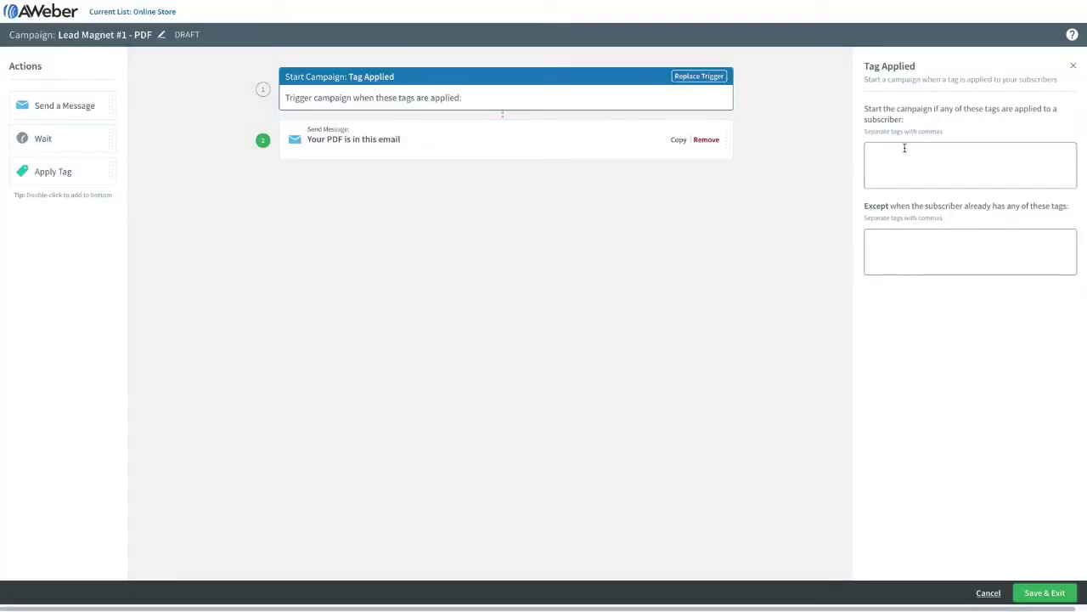
type("pdf")
key("Return")
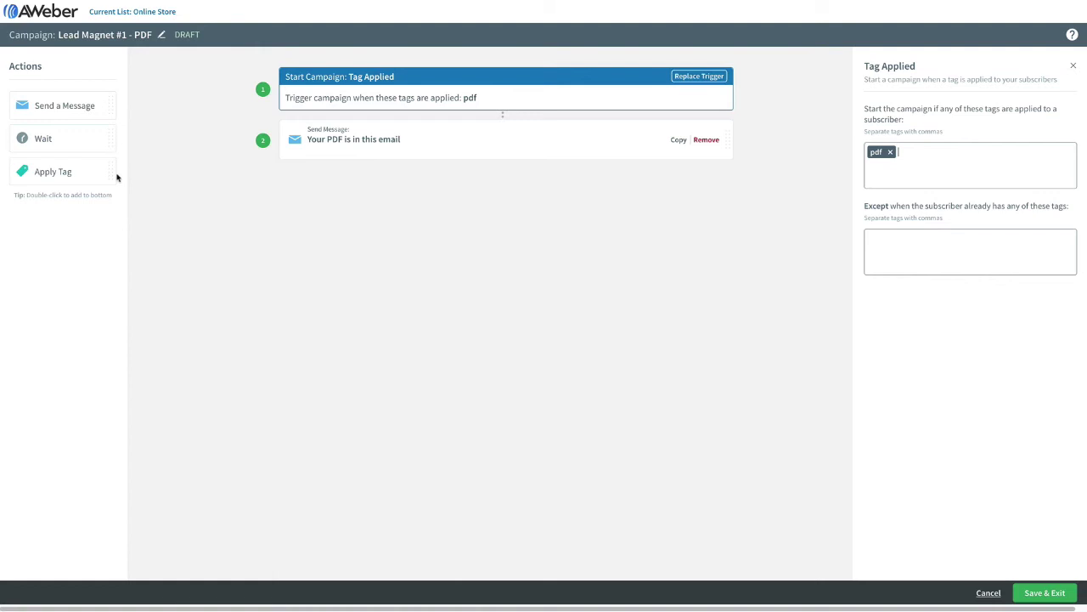
Step: Append an Apply Tag step for 'lead magnet delivered' after the email and save
left_click_drag(98, 170, 535, 189)
type("lead magnet delivered")
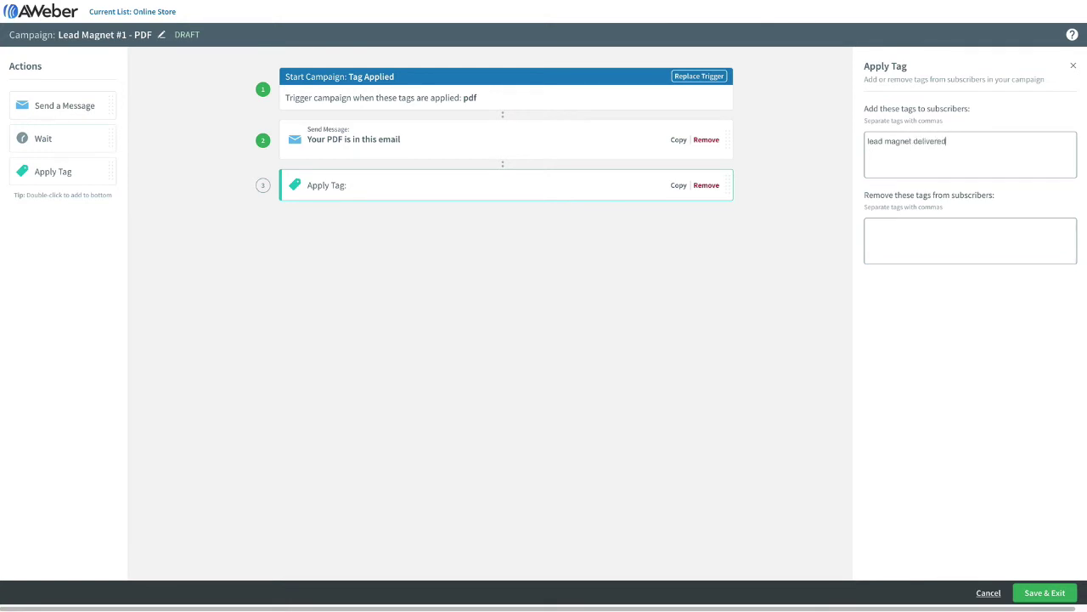
key("Return")
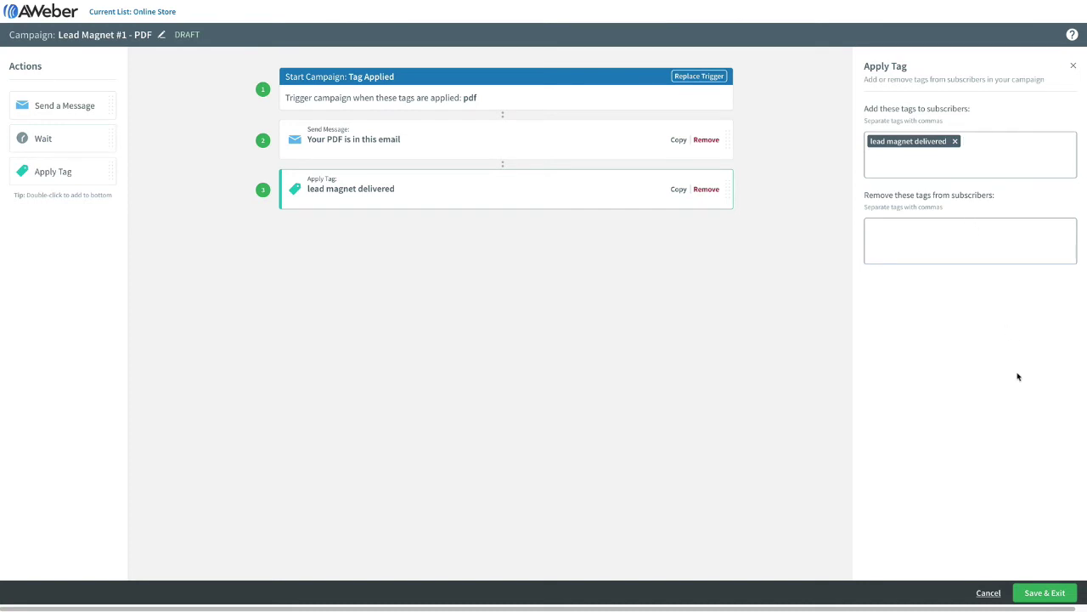
left_click(1044, 593)
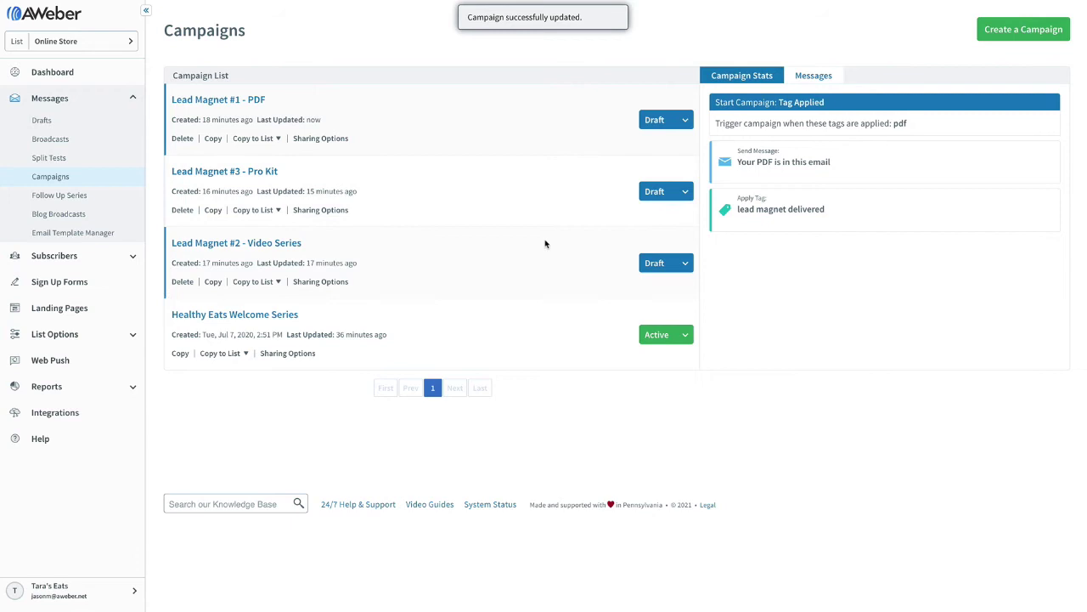
Step: Set the Lead Magnet #2 - Video Series trigger to the 'video series' tag being applied
mouse_move(425, 254)
left_click(280, 244)
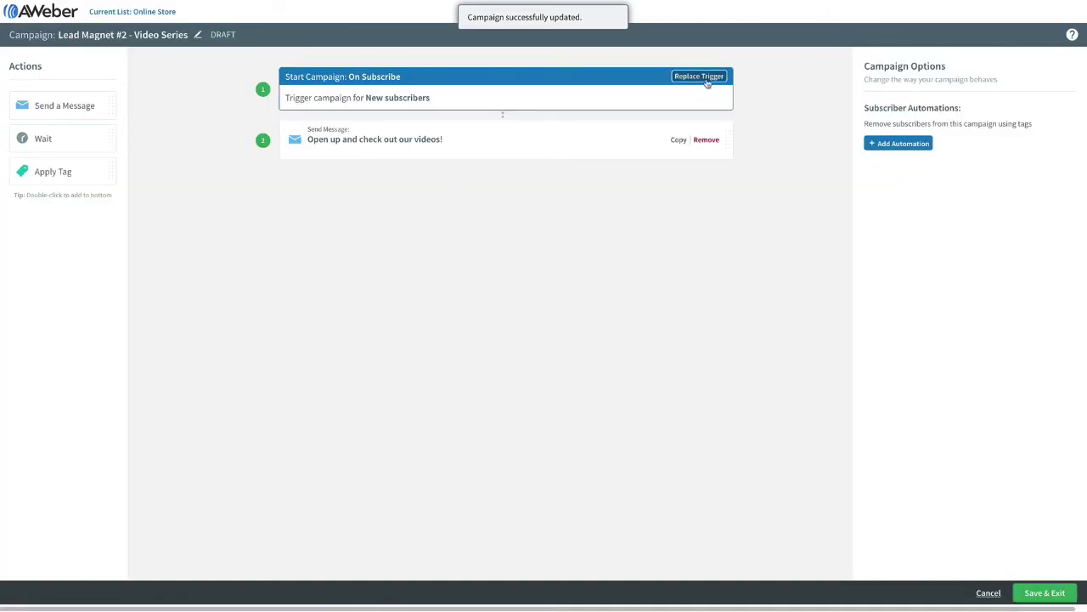
left_click(705, 79)
left_click(567, 150)
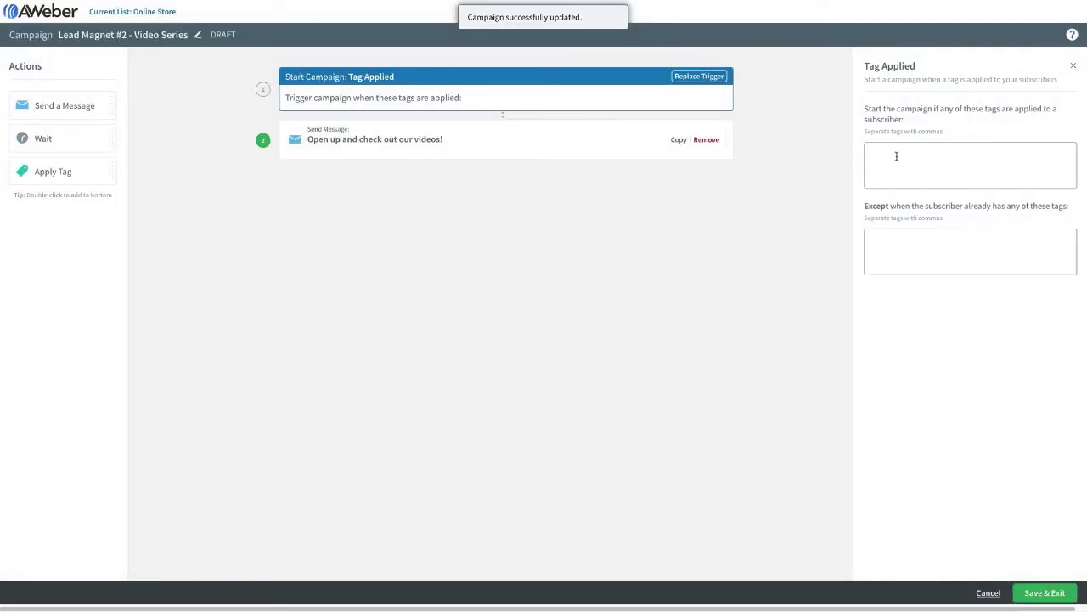
left_click(896, 156)
type("video series")
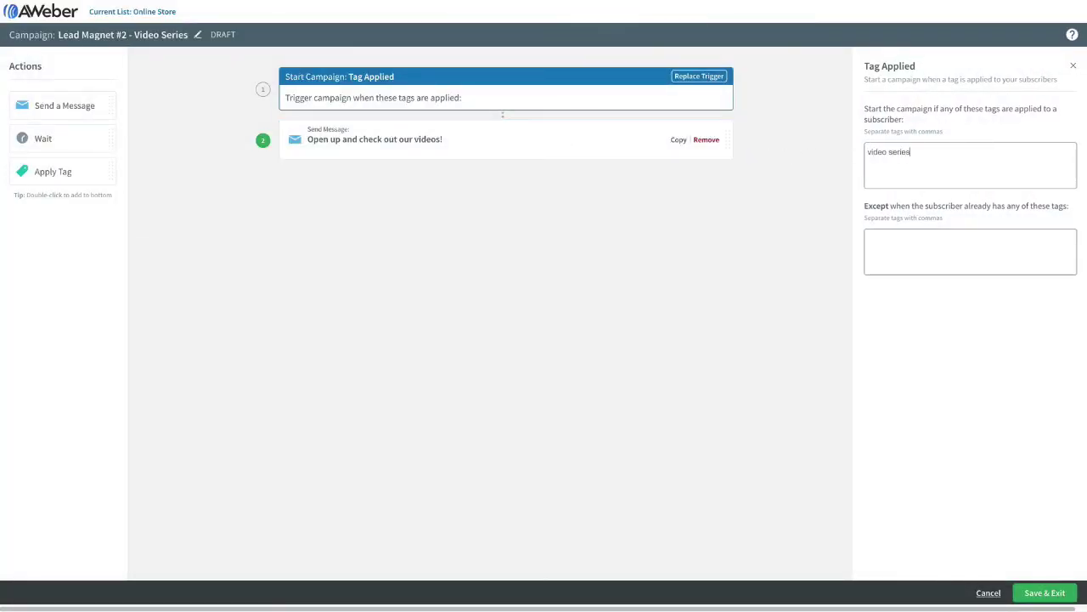
key("Return")
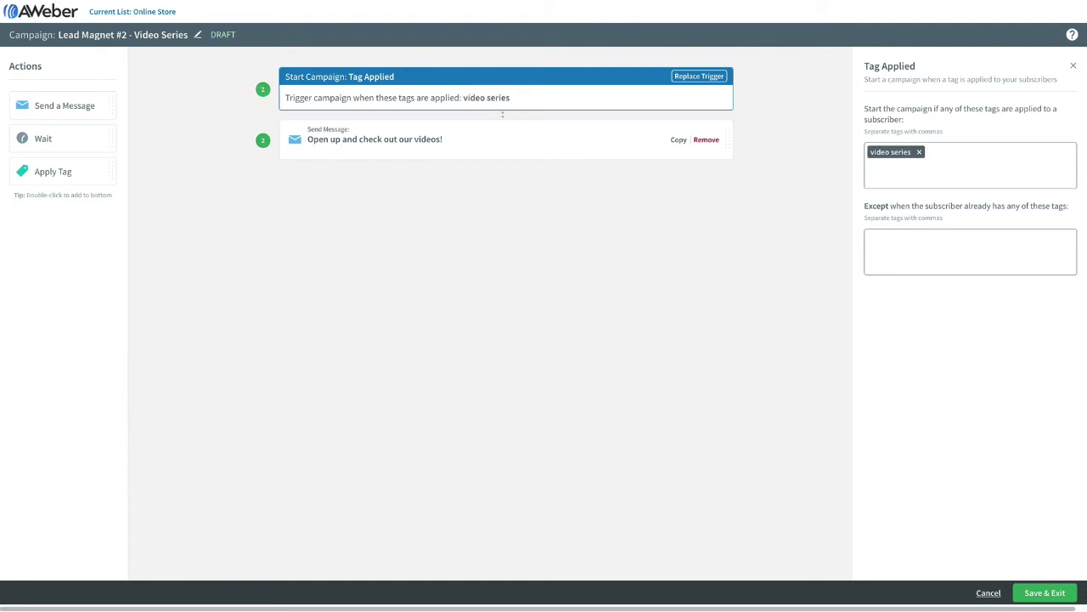
Step: Add an Apply Tag 'lead magnet delivered' step after the video email and save
left_click_drag(97, 167, 384, 173)
type("lead magnet delivered")
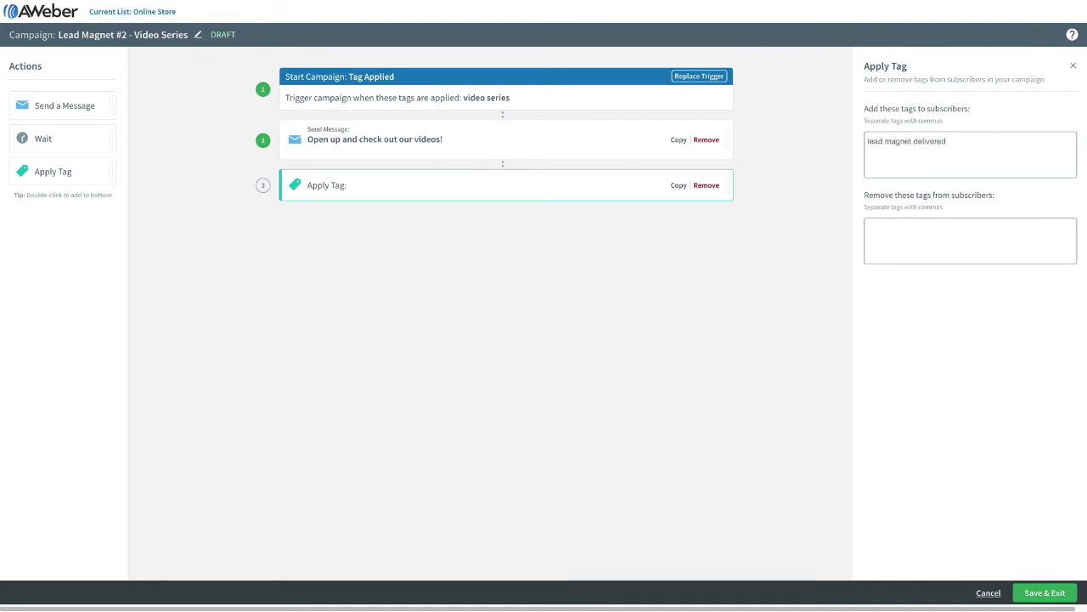
key("Return")
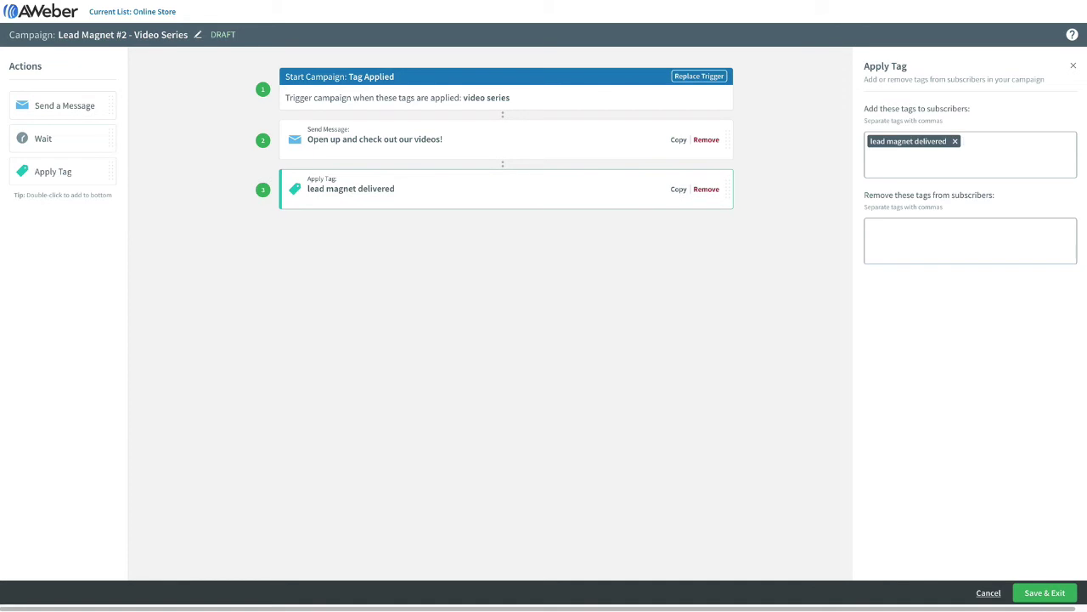
left_click(1037, 592)
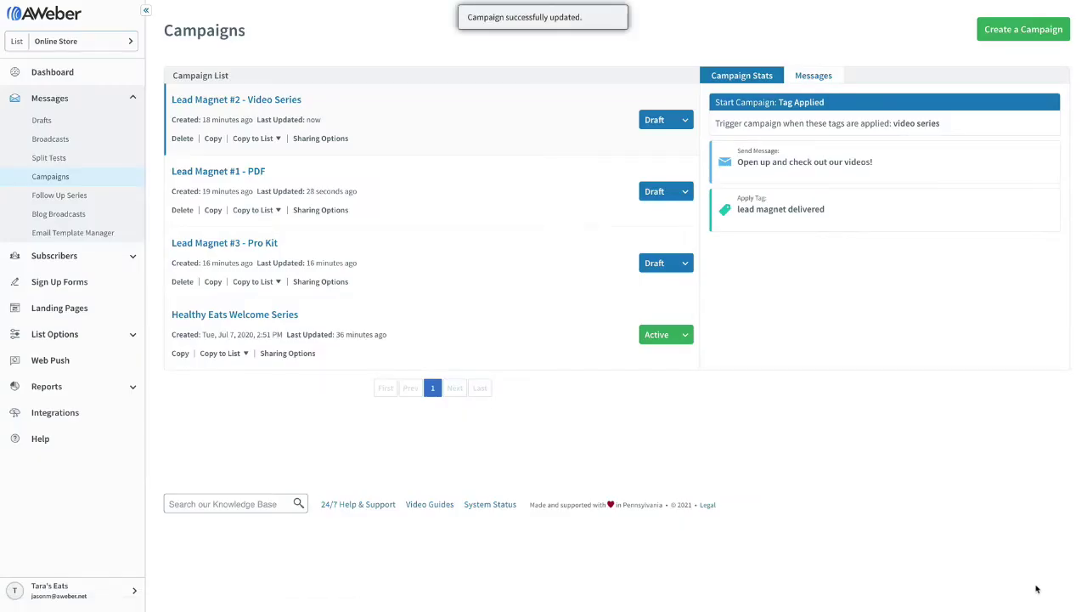
Step: Set the Lead Magnet #3 - Pro Kit trigger to the 'pro kit' tag being applied
left_click(257, 243)
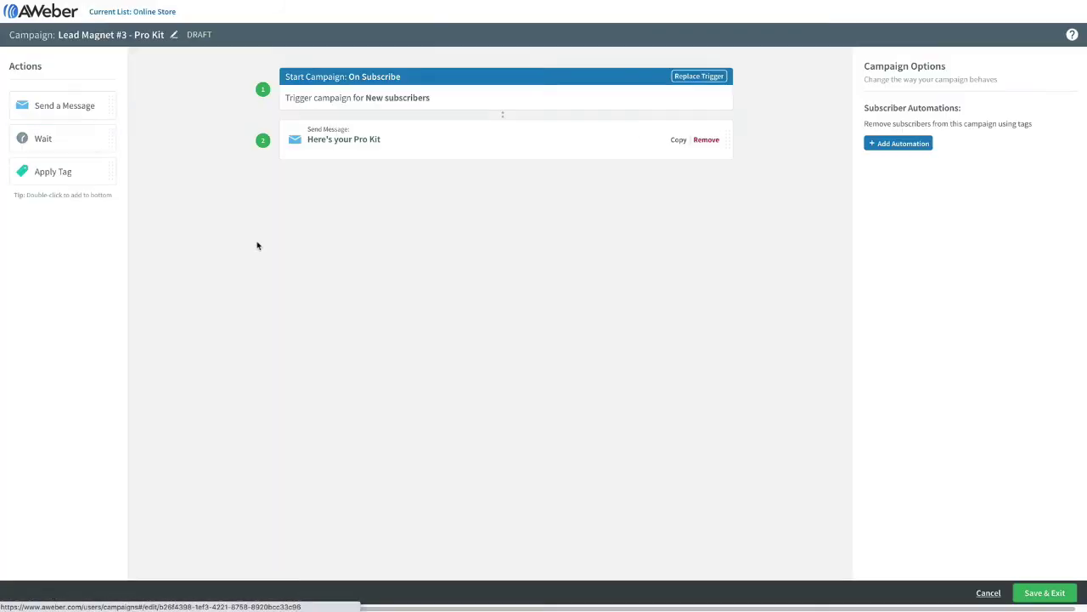
left_click(696, 76)
left_click(566, 151)
type("pro kit")
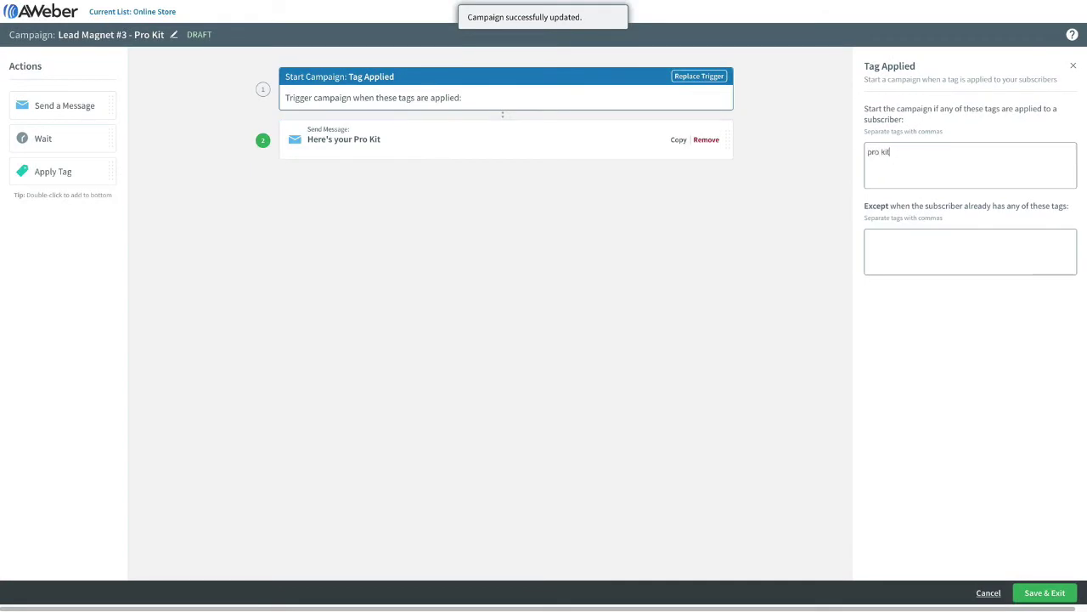
key("Return")
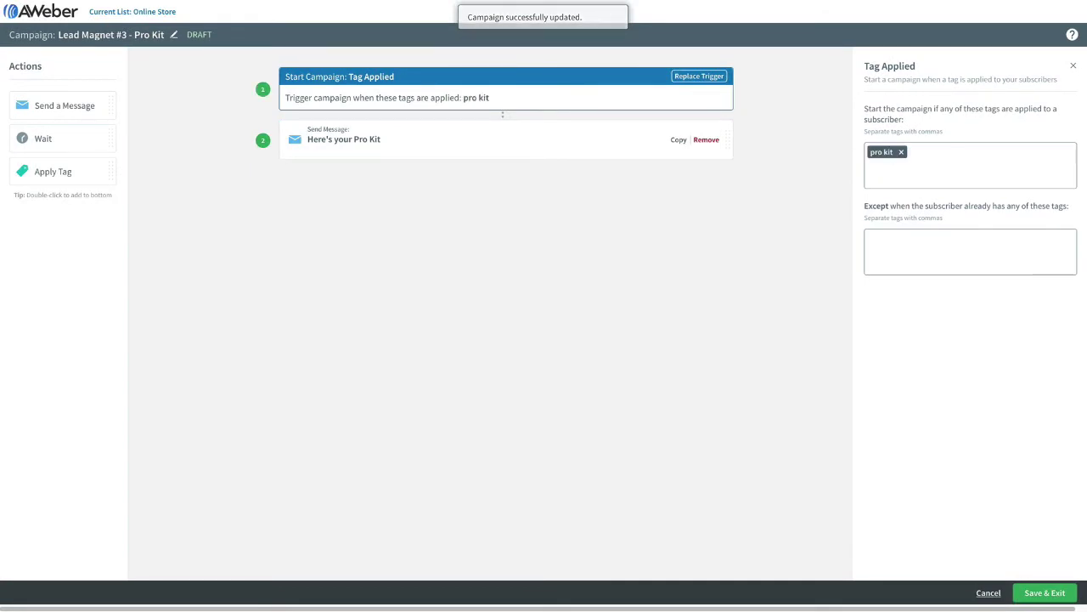
Step: Add an Apply Tag 'lead magnet delivered' step after the Pro Kit email and save
left_click_drag(97, 174, 413, 183)
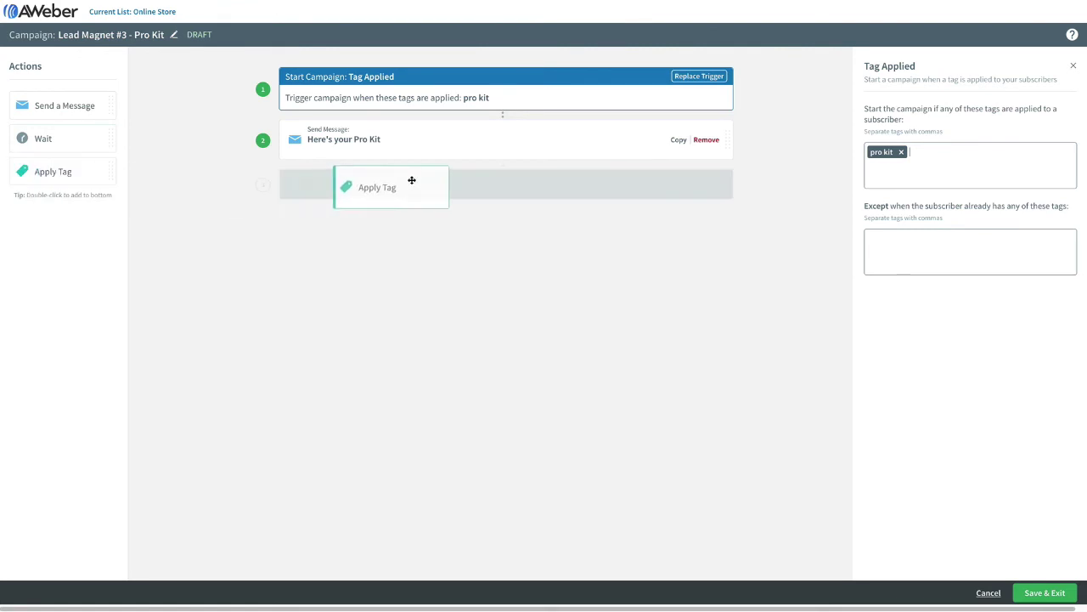
left_click(904, 144)
type("lead magnet delivered")
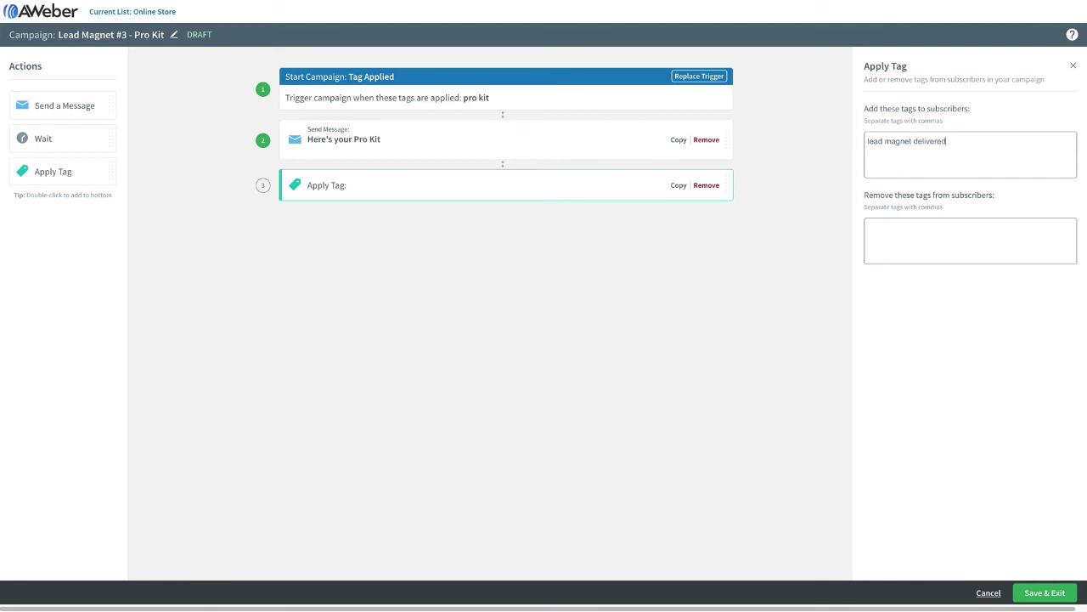
key("Return")
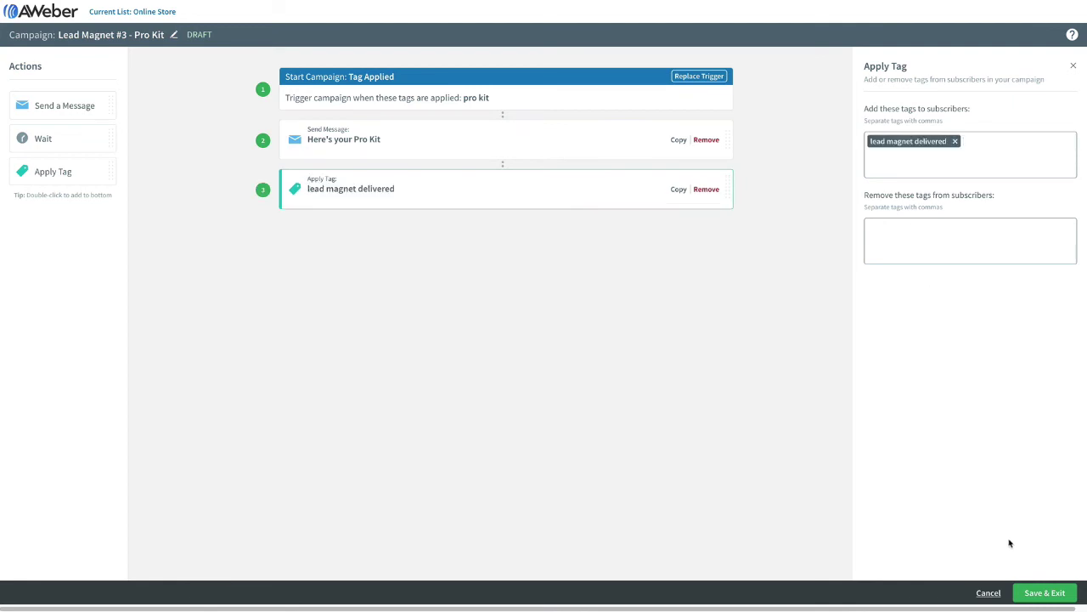
left_click(1043, 594)
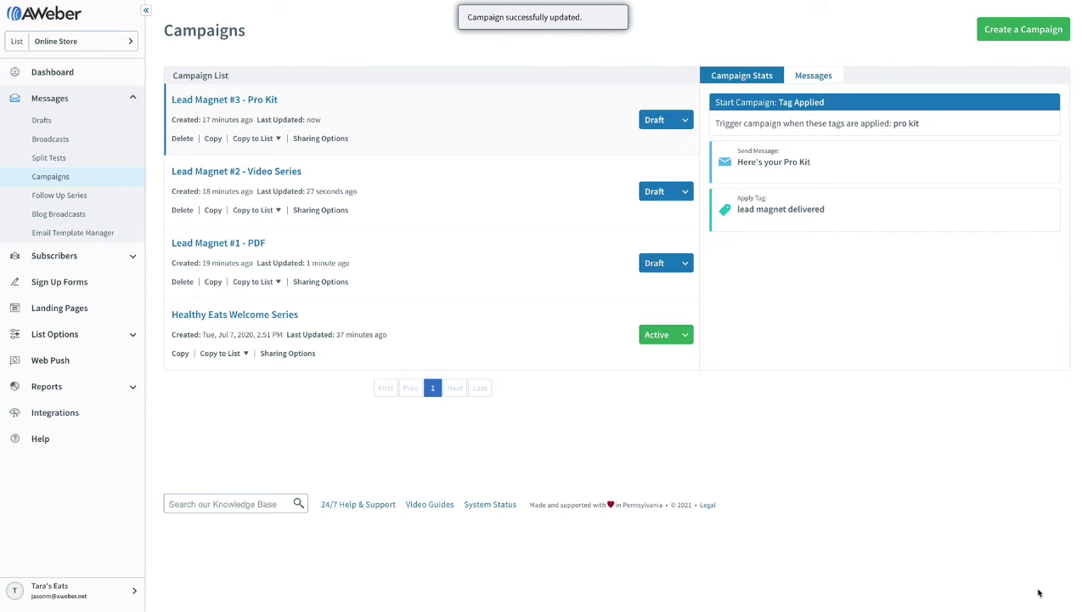
Step: Switch Lead Magnet #1 - PDF, #3 - Pro Kit and #2 - Video Series from Draft to Active
left_click(686, 265)
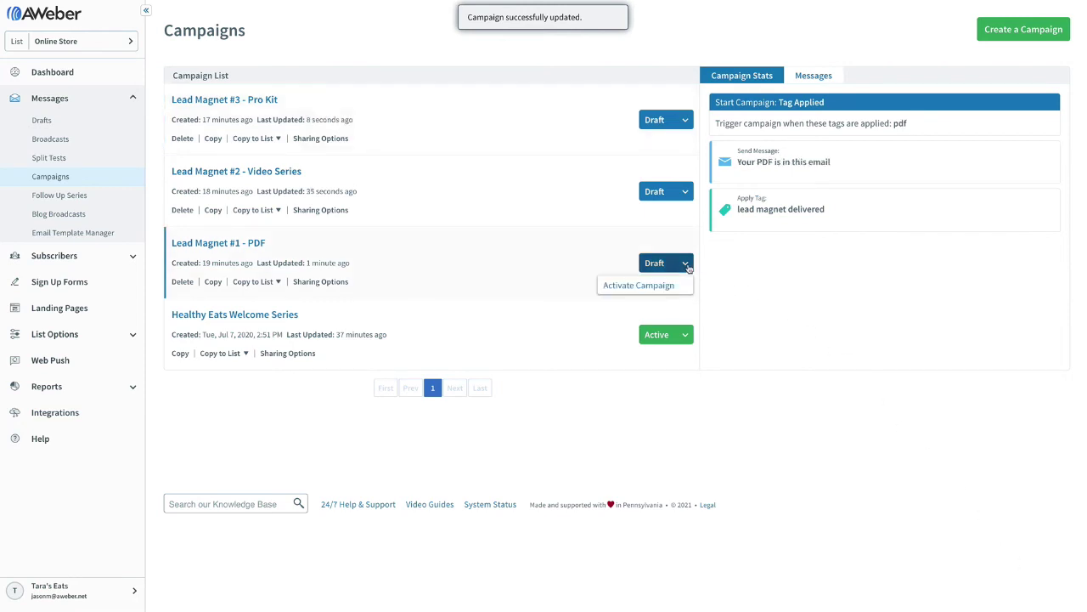
left_click(677, 285)
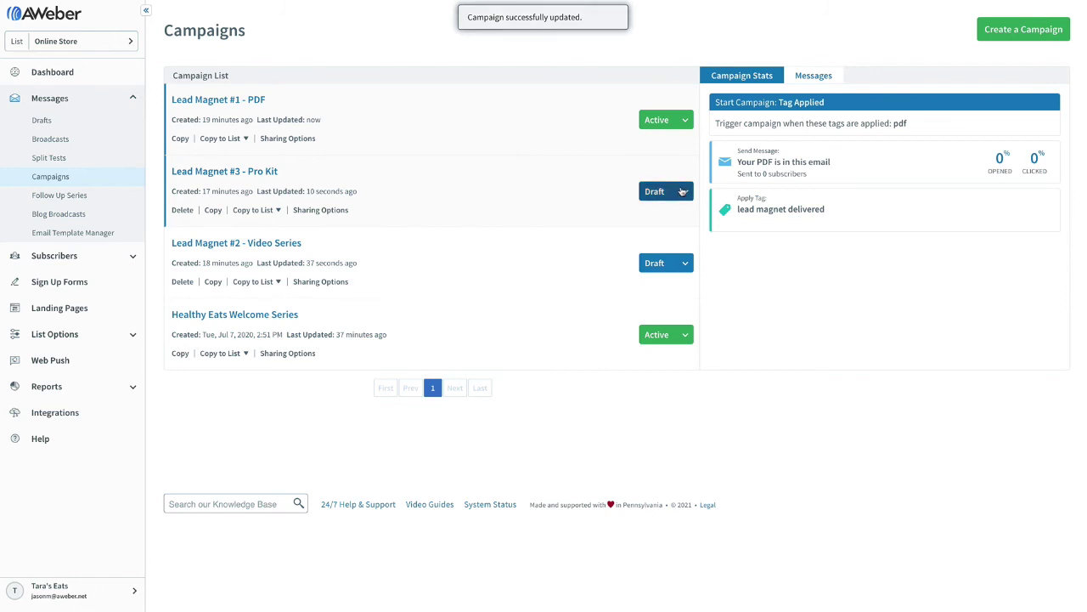
left_click(683, 191)
left_click(671, 212)
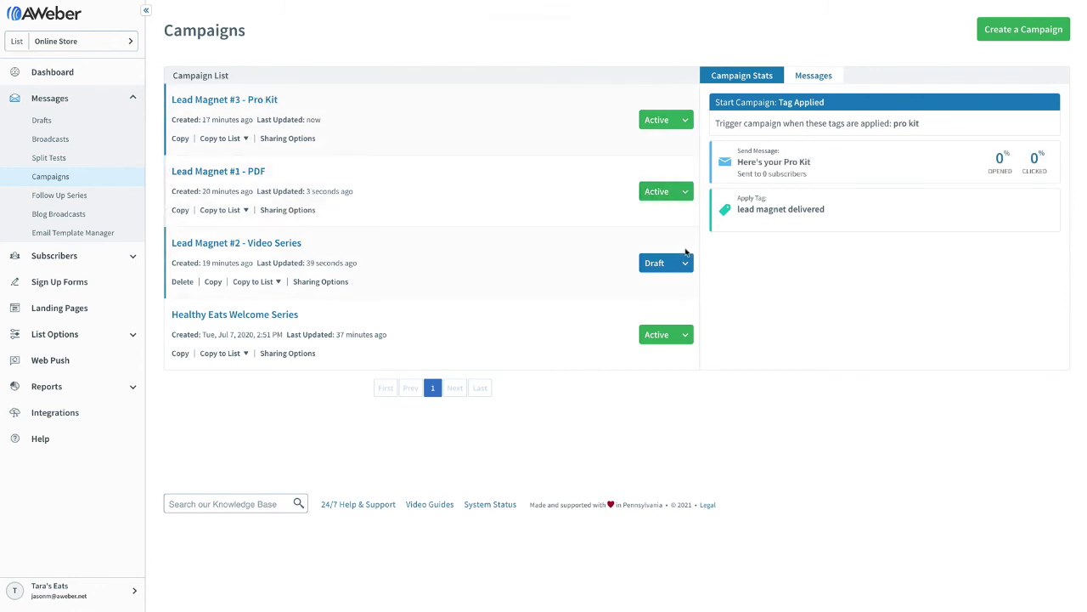
left_click(685, 262)
left_click(673, 287)
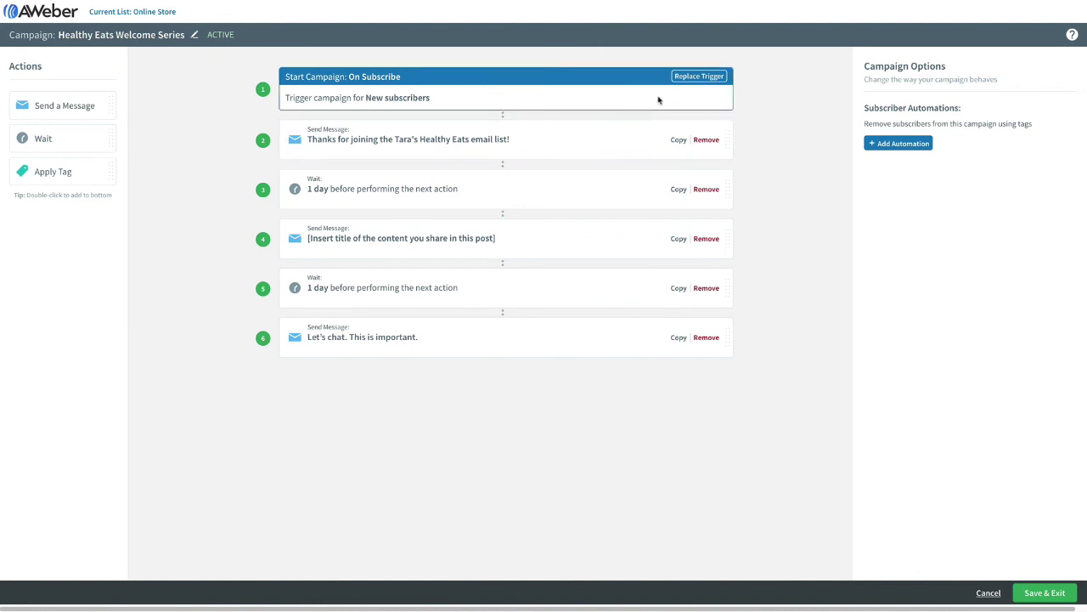
Step: Change the Welcome Series trigger to Tag Applied with 'lead magnet delivered'
left_click(707, 77)
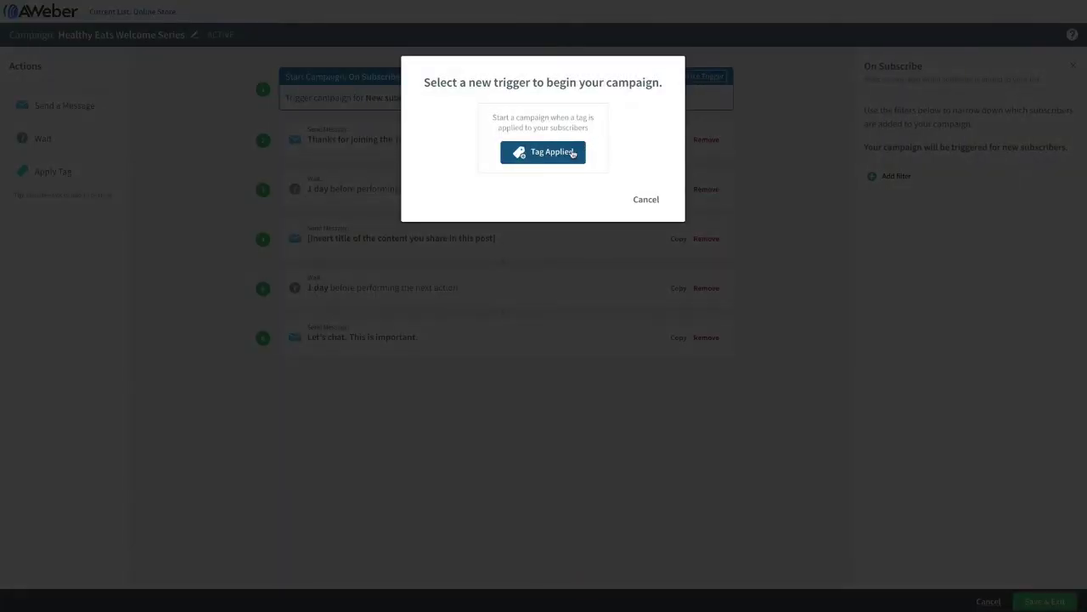
left_click(573, 152)
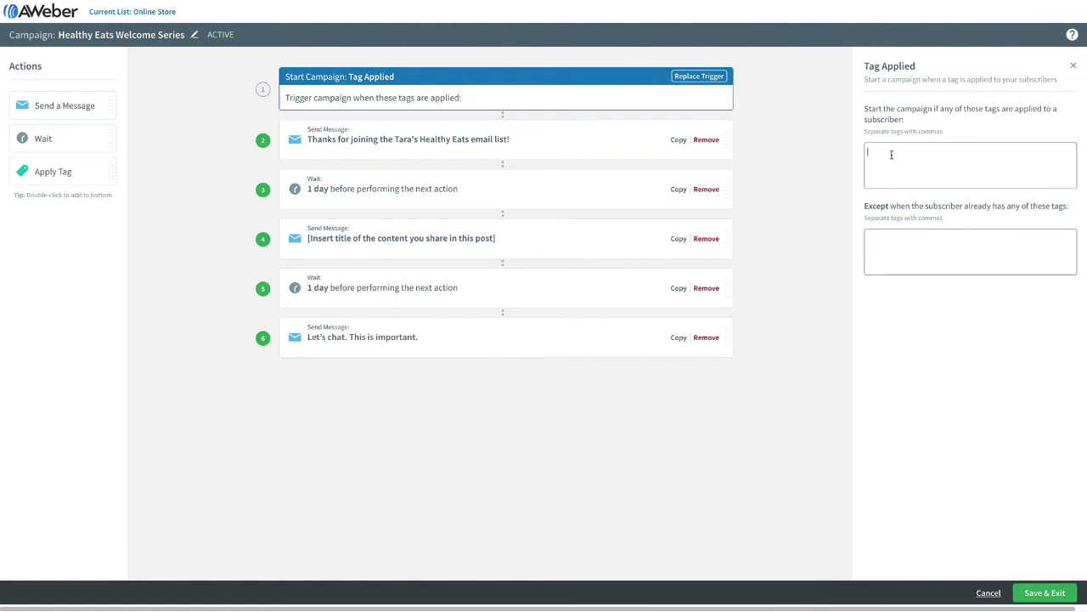
type("leadmagnet d")
type("elivered")
key("Return")
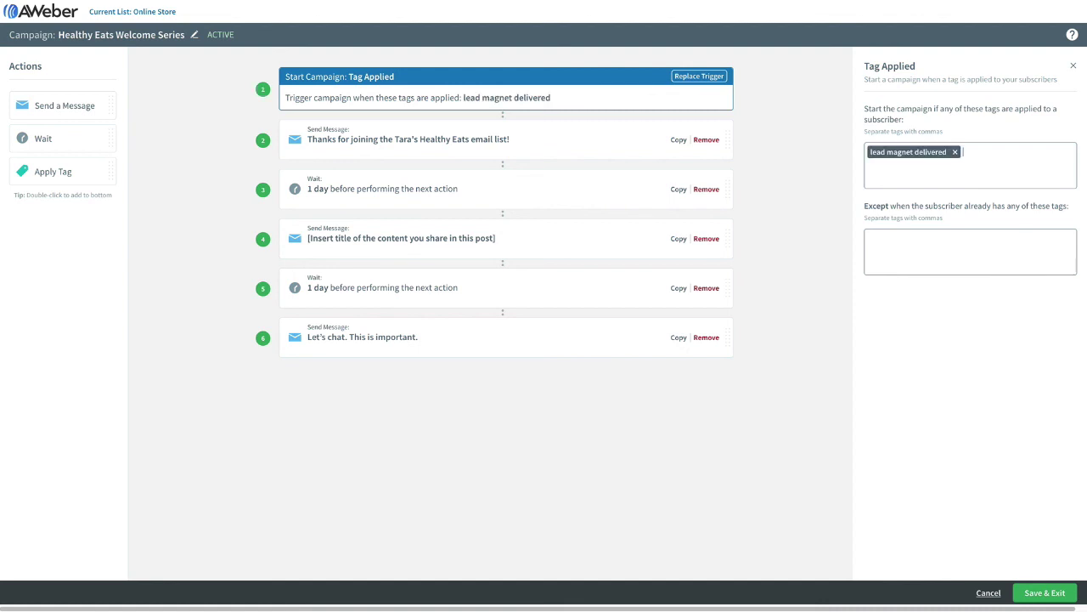